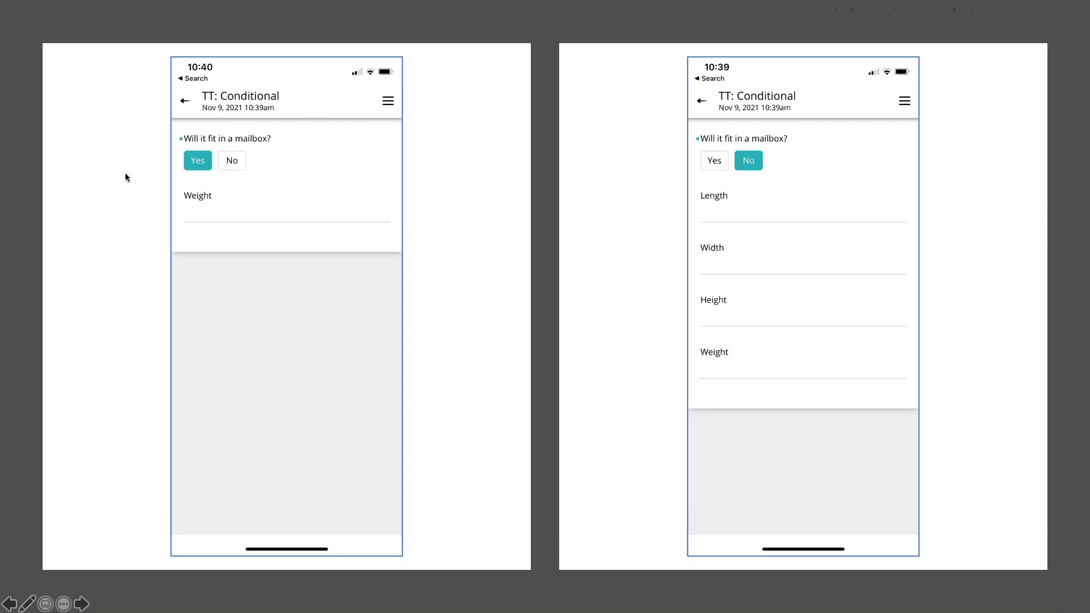
Step: Advance the slideshow to the Demo slide and switch to Safari
key(Right)
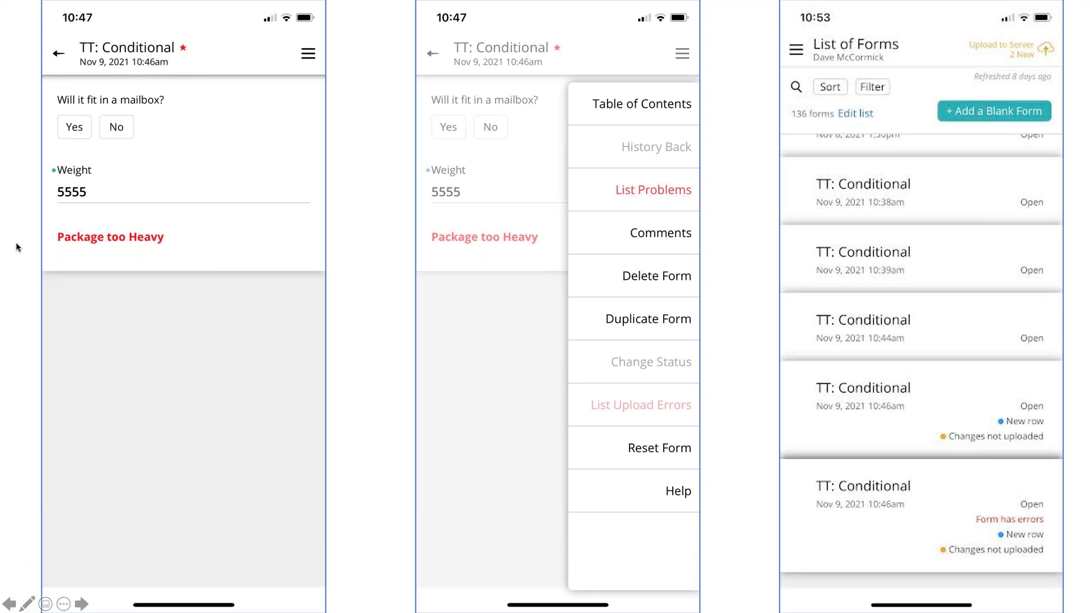
click(16, 244)
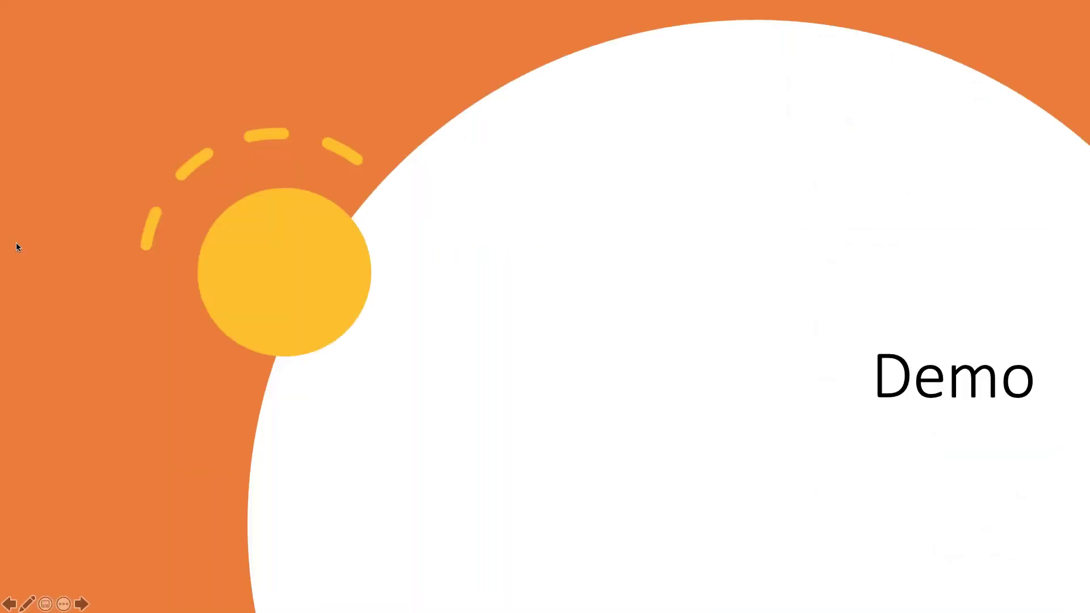
key(super+Tab)
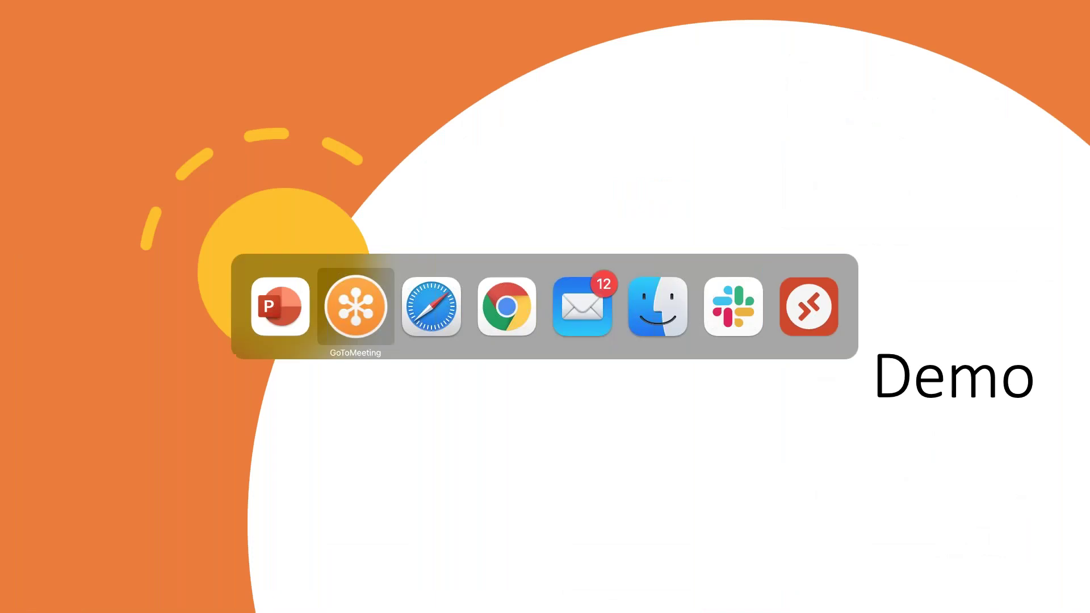
click(413, 322)
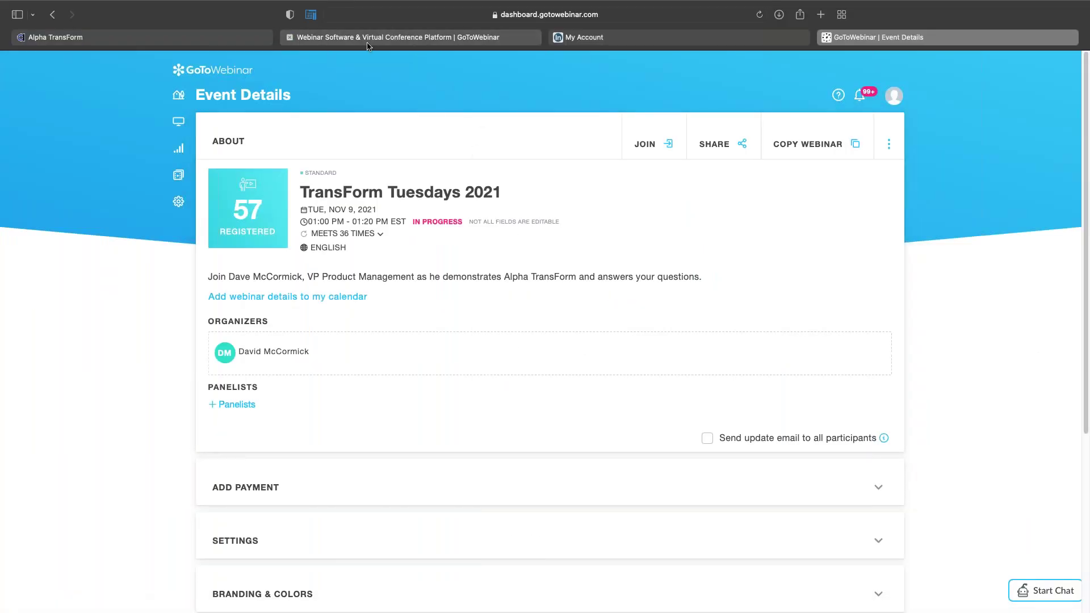
Step: Open the command list of the TT: Conditional form type in the Alpha TransForm designer
click(209, 41)
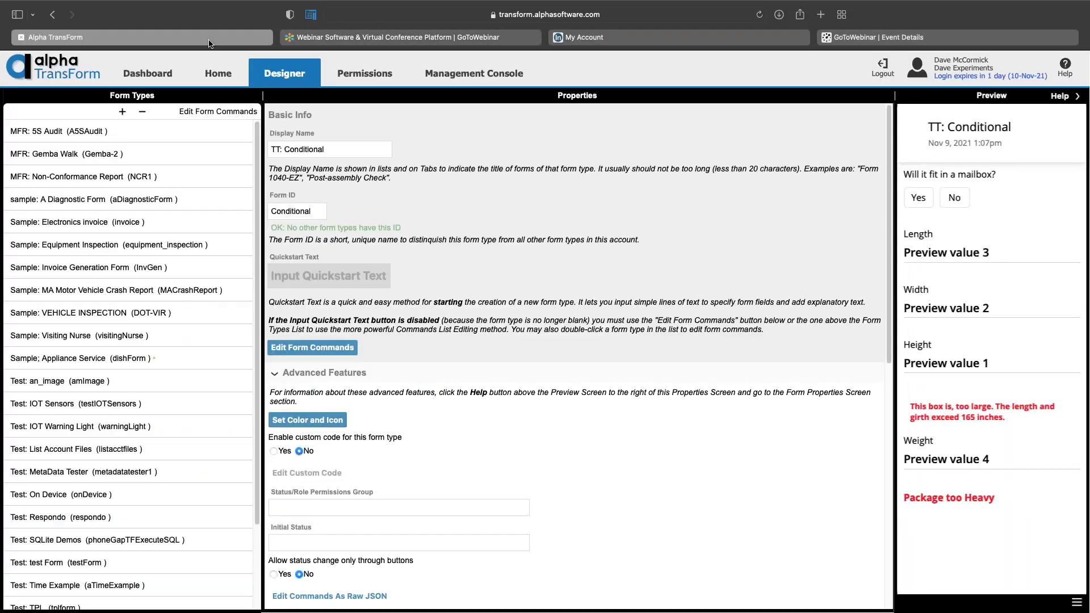
click(754, 41)
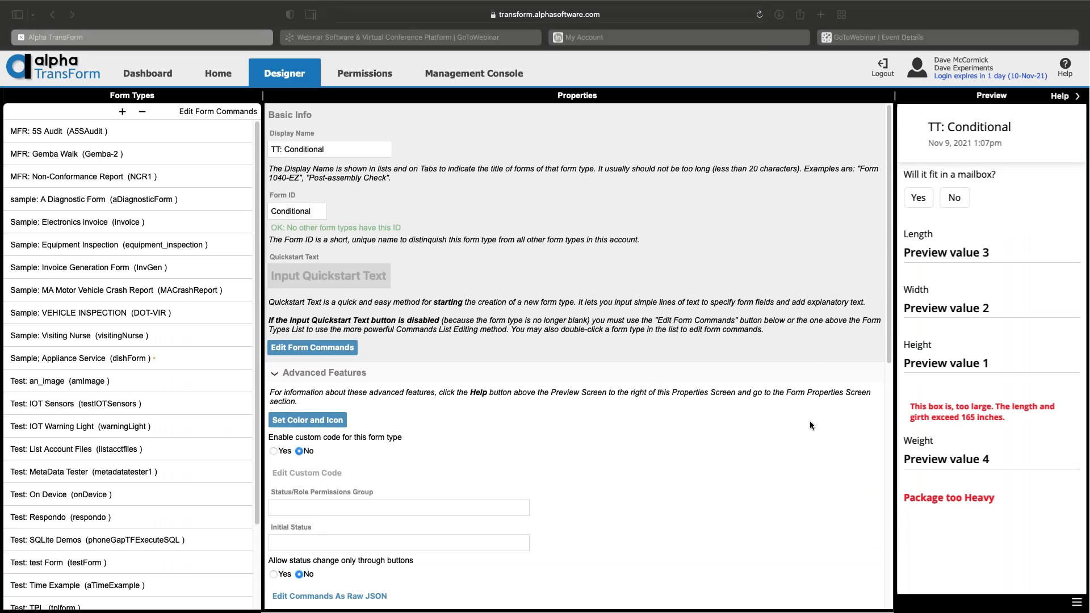
scroll(138, 356, down, 3)
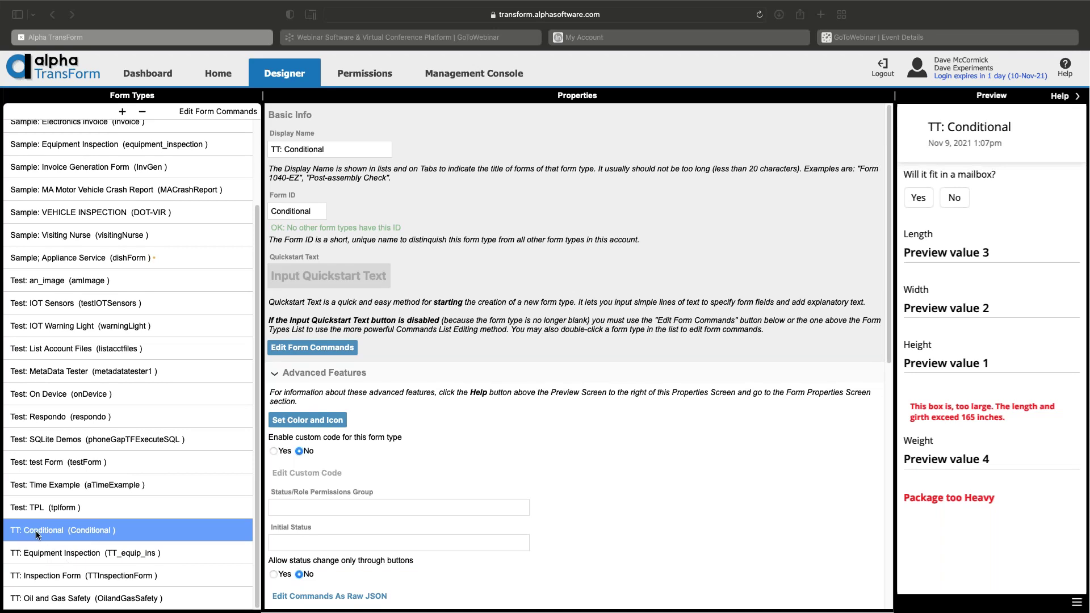
double_click(35, 531)
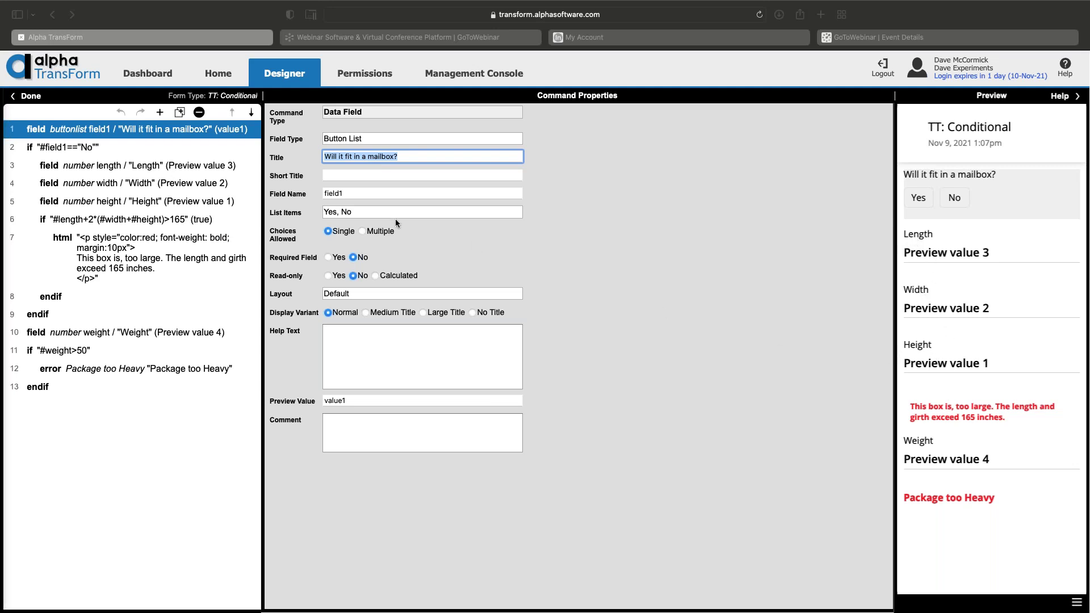
Step: Examine the block of commands enclosed by the #field1=="No" condition, from its IF to its matching ENDIF
click(71, 150)
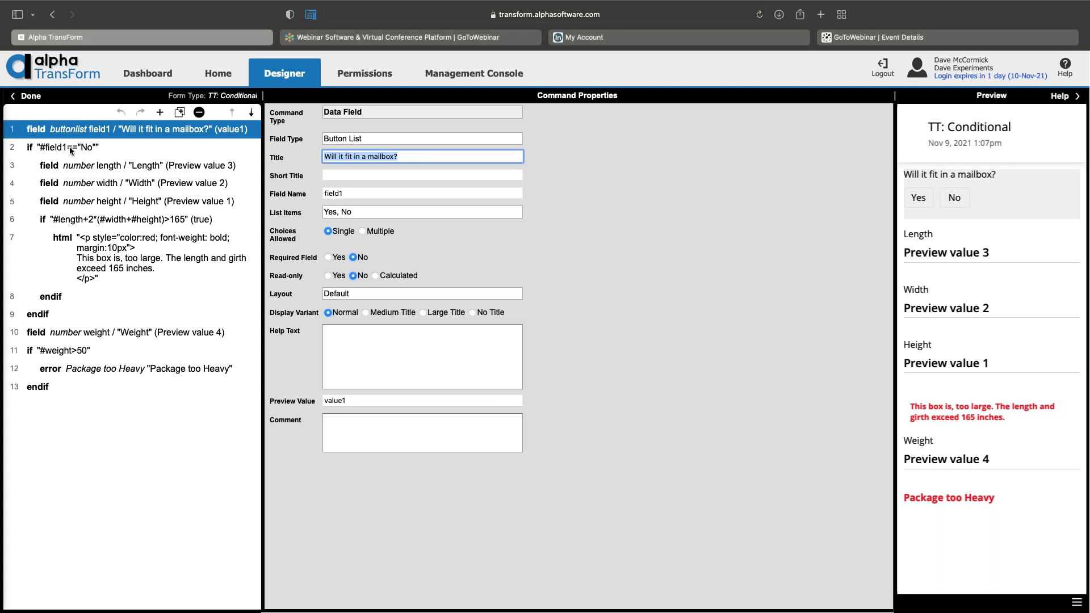
click(71, 149)
shift+click(47, 321)
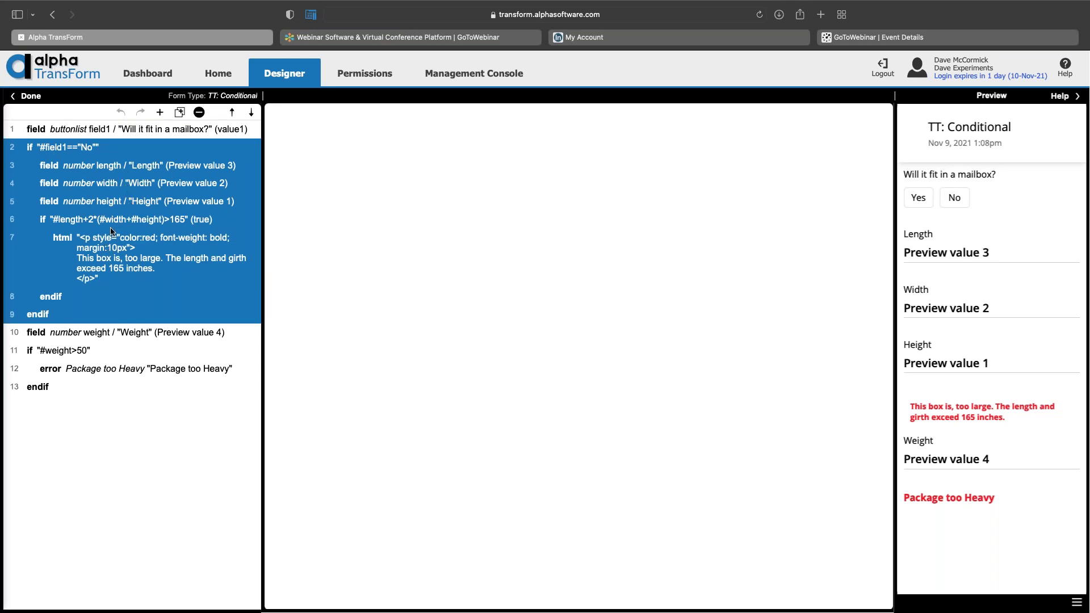
click(72, 150)
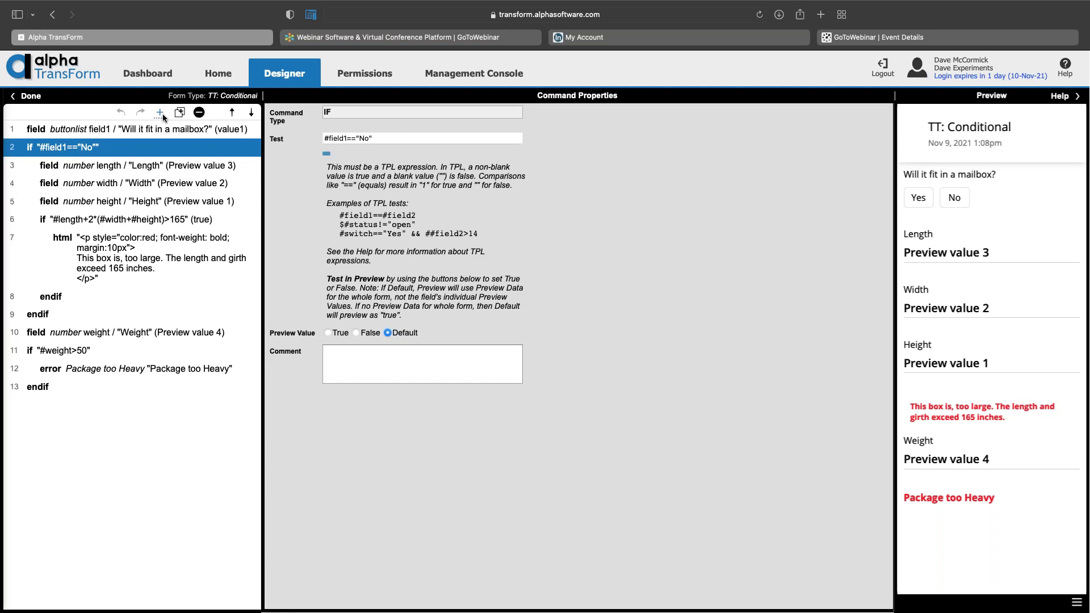
Step: Select the Length, Width and Height fields and look up the IF Enclose option among the commands that can be added
click(138, 166)
shift+click(137, 202)
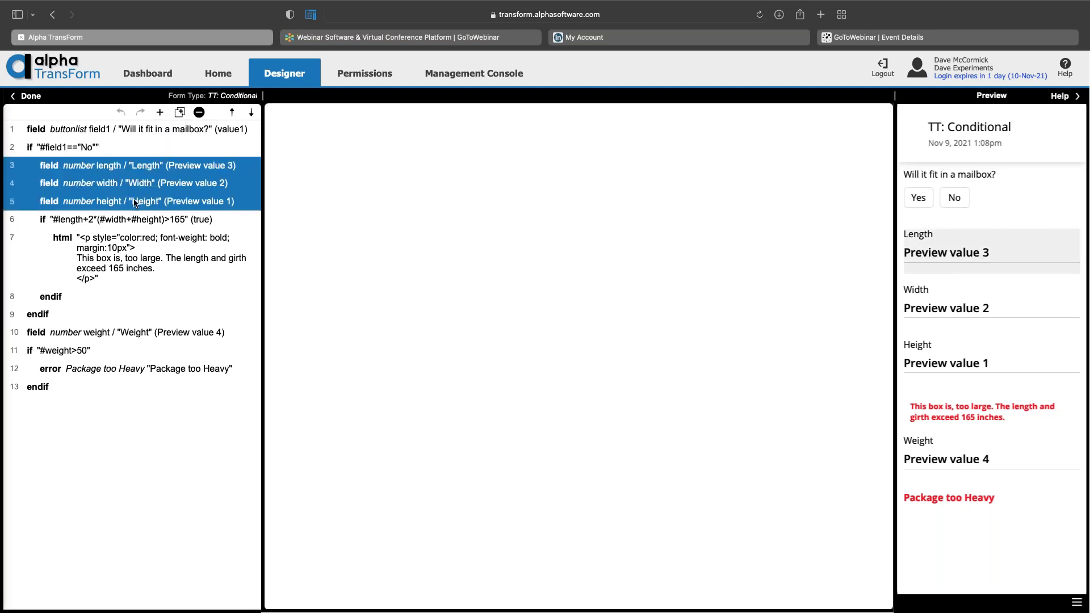
click(159, 113)
scroll(197, 168, down, 8)
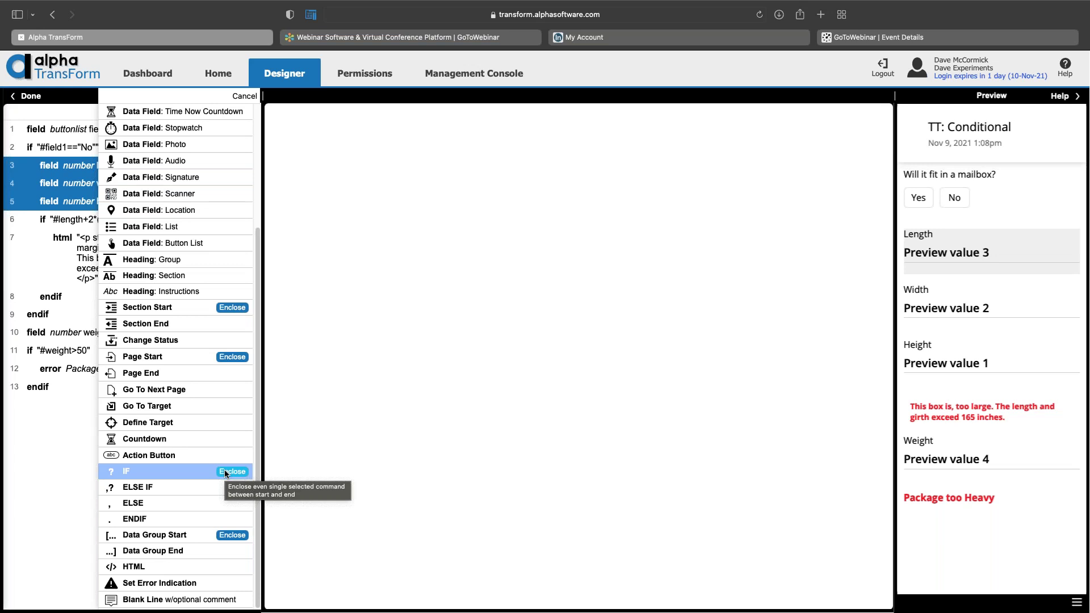
click(246, 96)
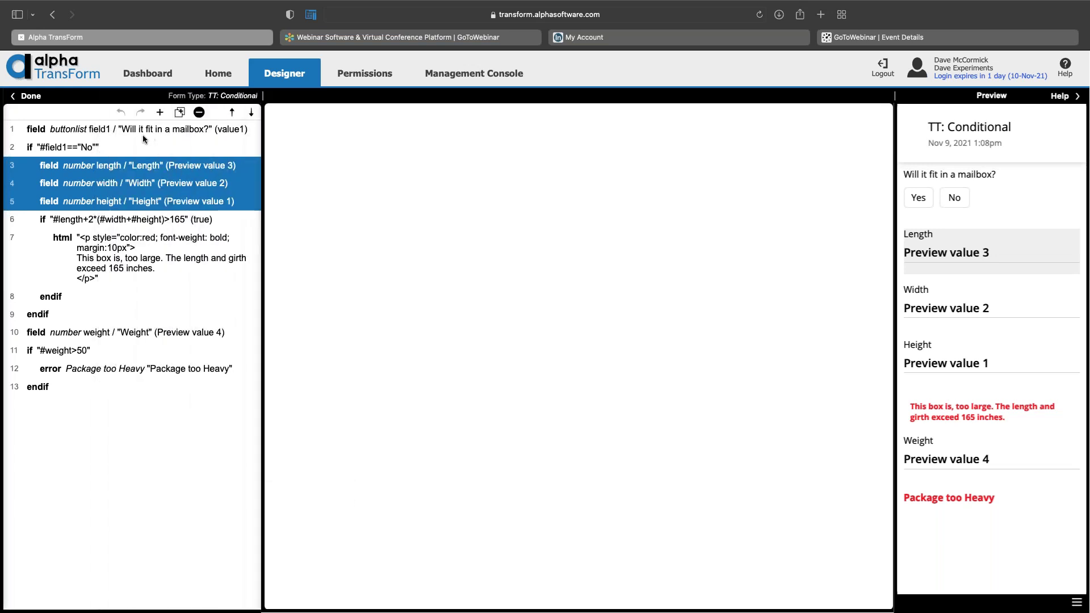
Step: Examine the test expression of the mailbox condition and the properties of the Length, Width and Height fields
click(91, 147)
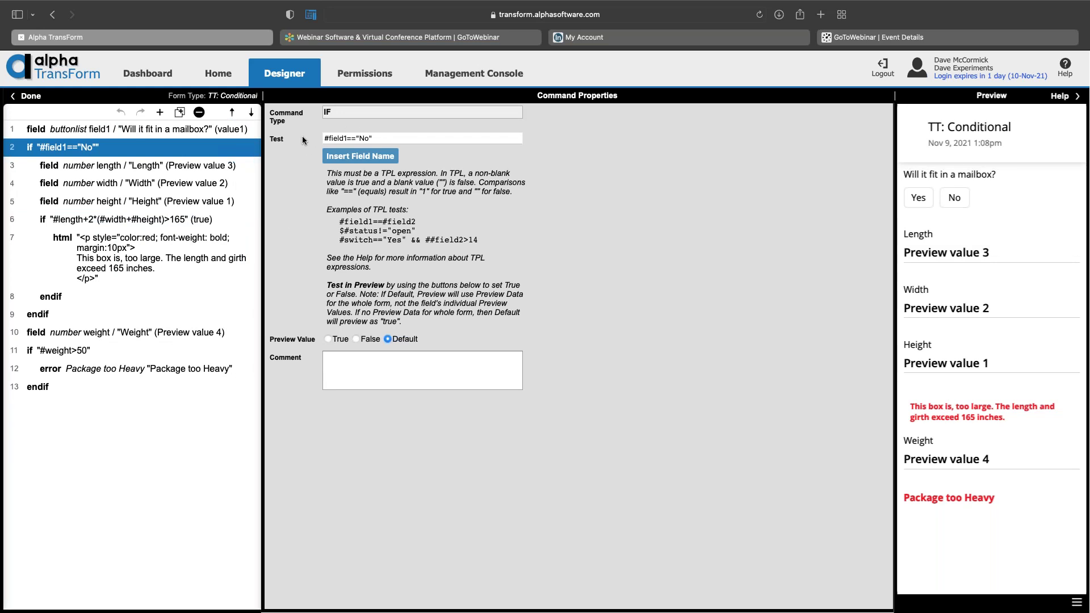
click(388, 137)
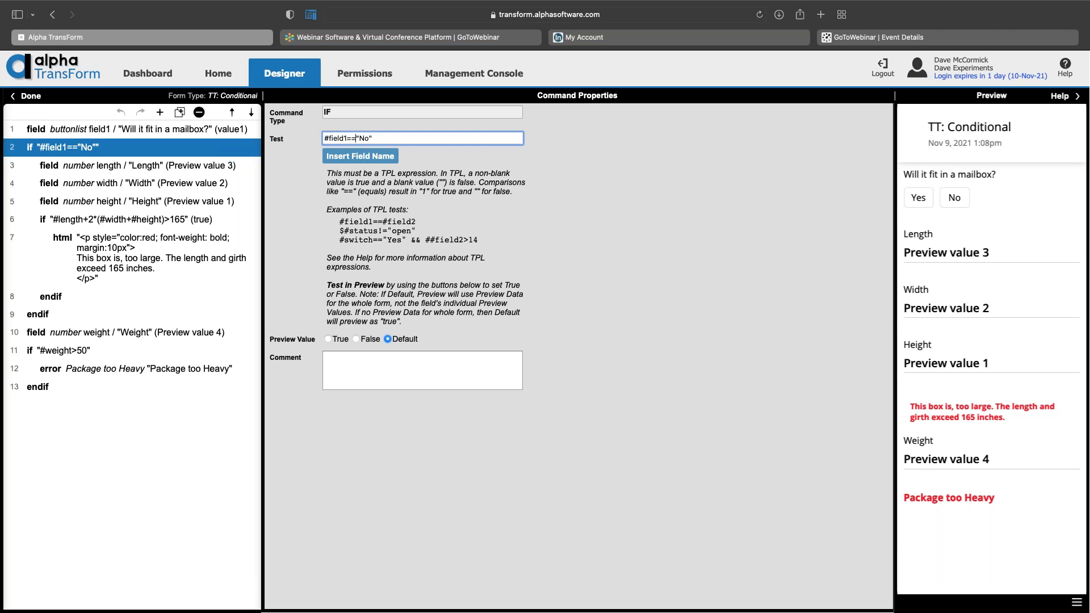
click(206, 168)
click(201, 185)
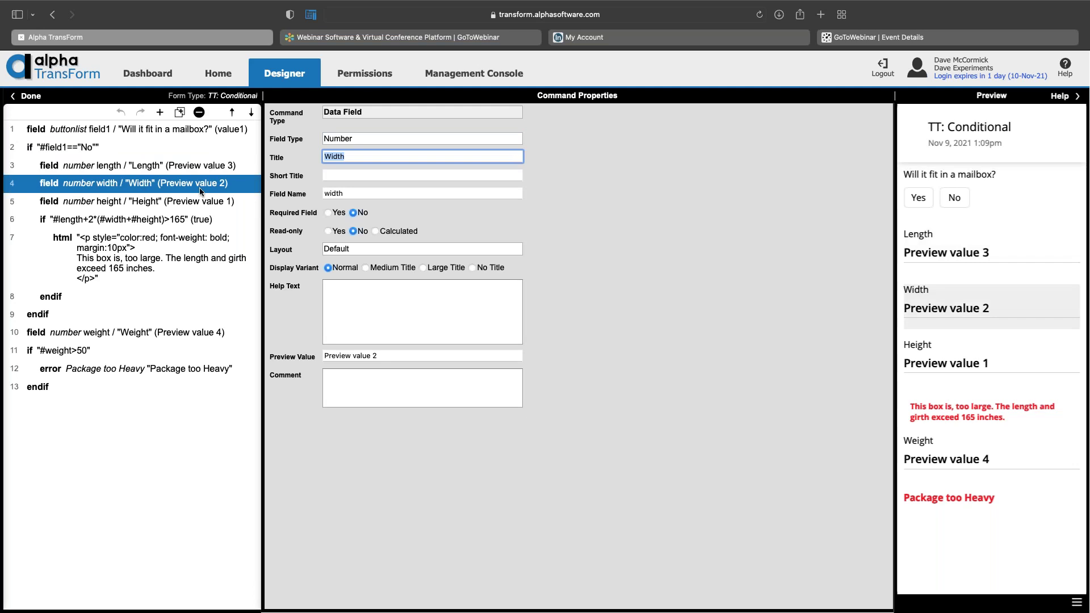
click(198, 205)
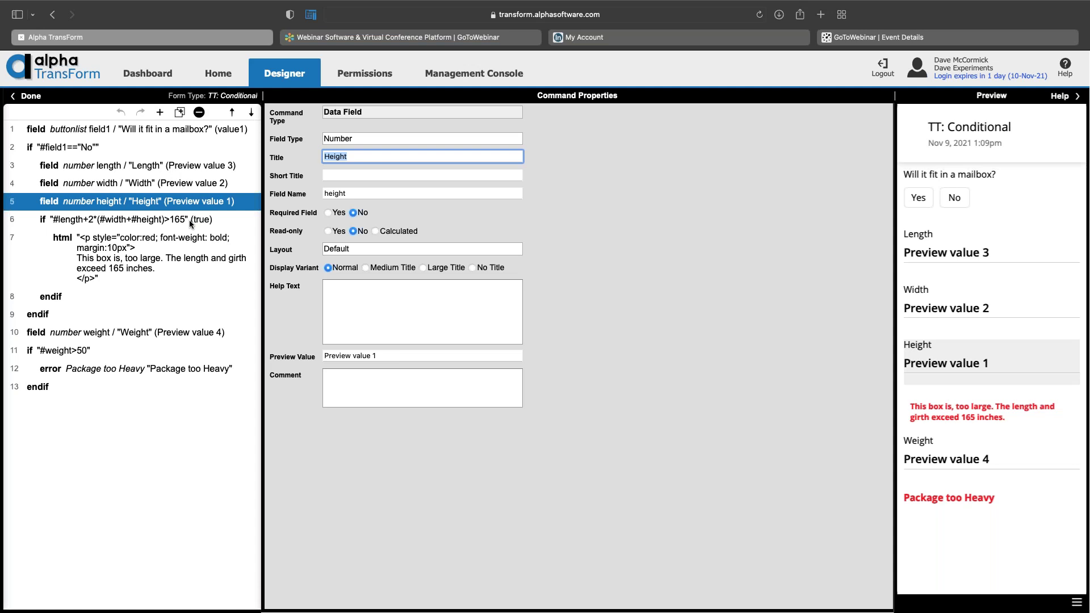
Step: Remove the stray comma after "is" in the size-check HTML message so its first sentence reads "This box is too large."
click(190, 220)
shift+click(70, 294)
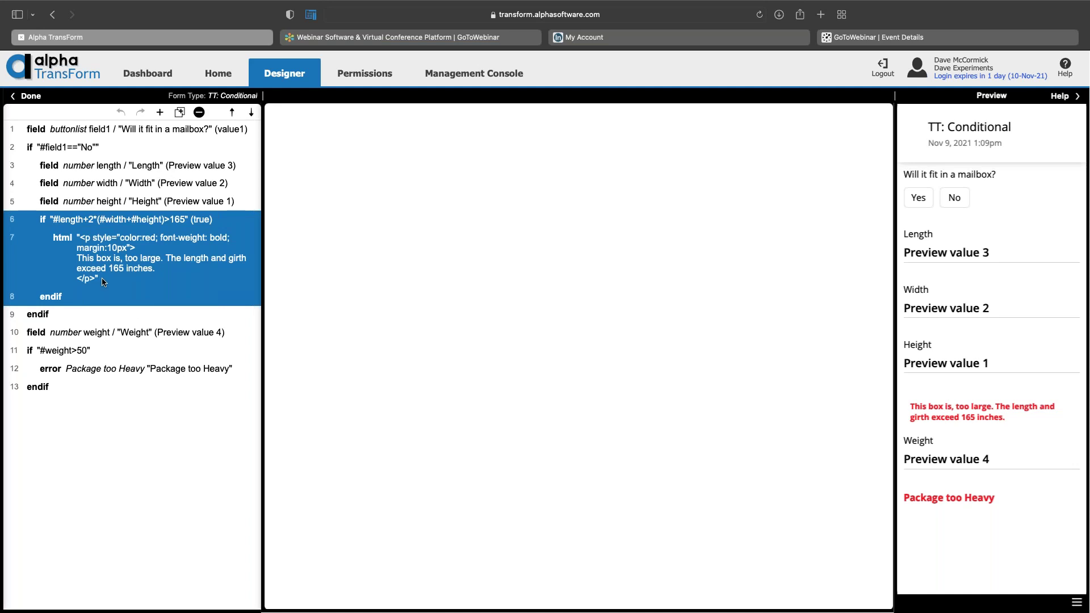
click(137, 249)
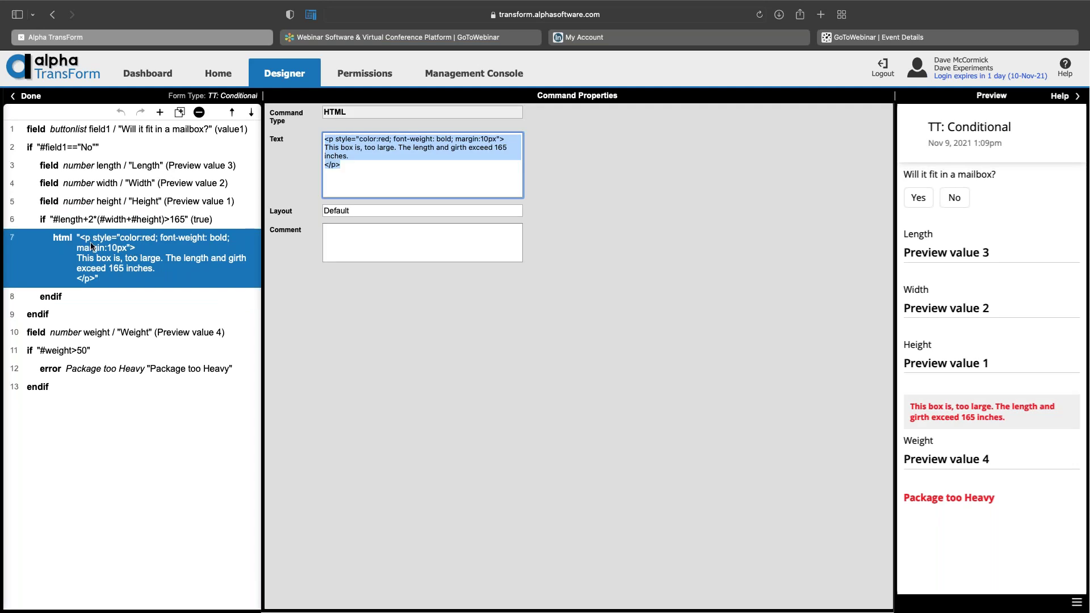
click(352, 157)
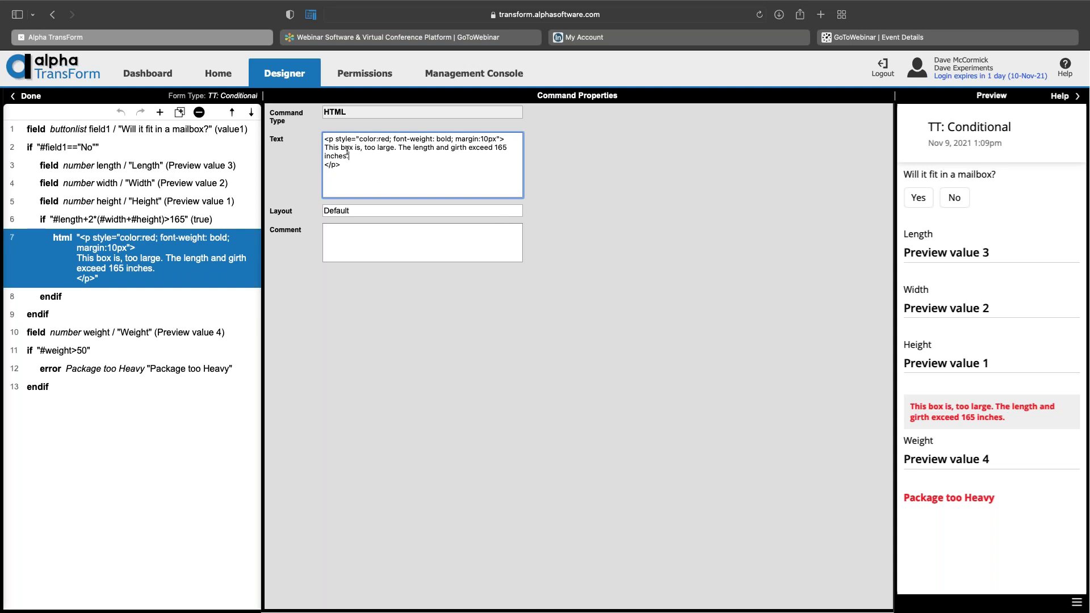
key(BackSpace)
click(414, 211)
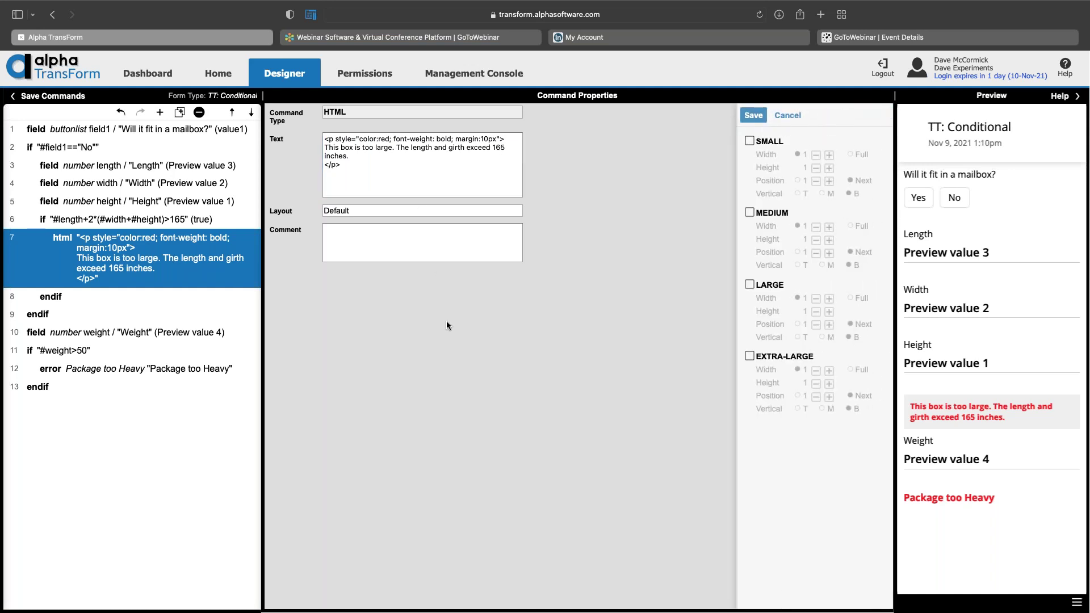
click(446, 322)
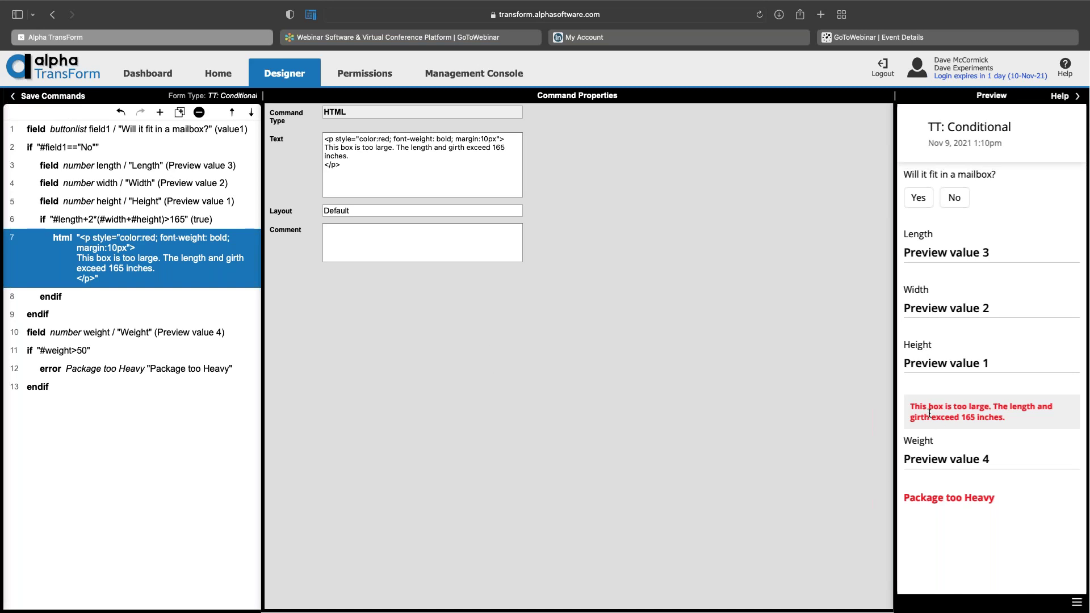
Step: Examine the Weight field and the block of commands under the #weight>50 condition
click(167, 333)
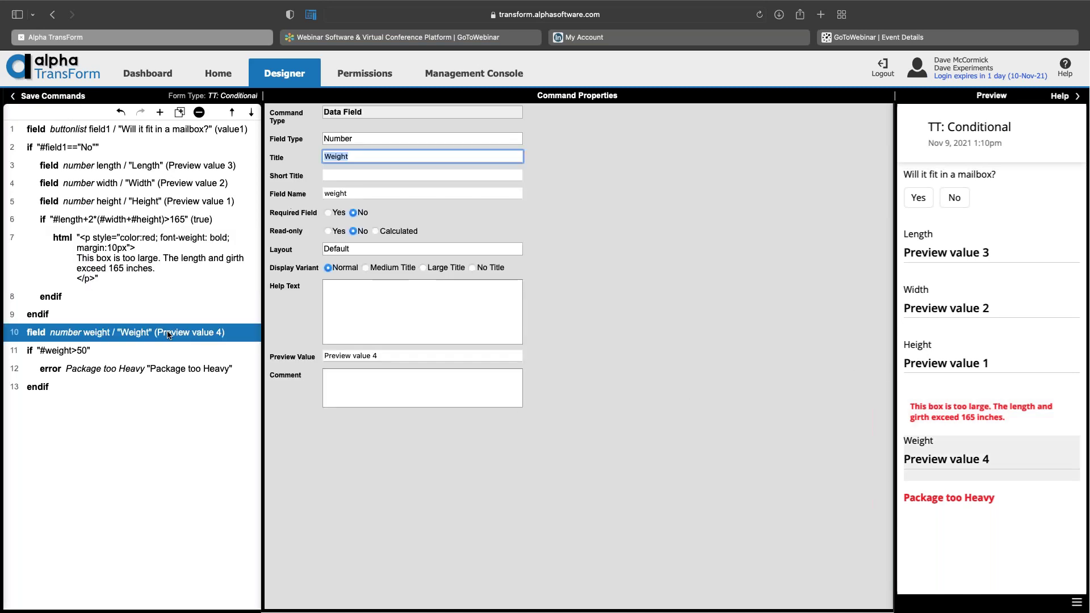
click(121, 356)
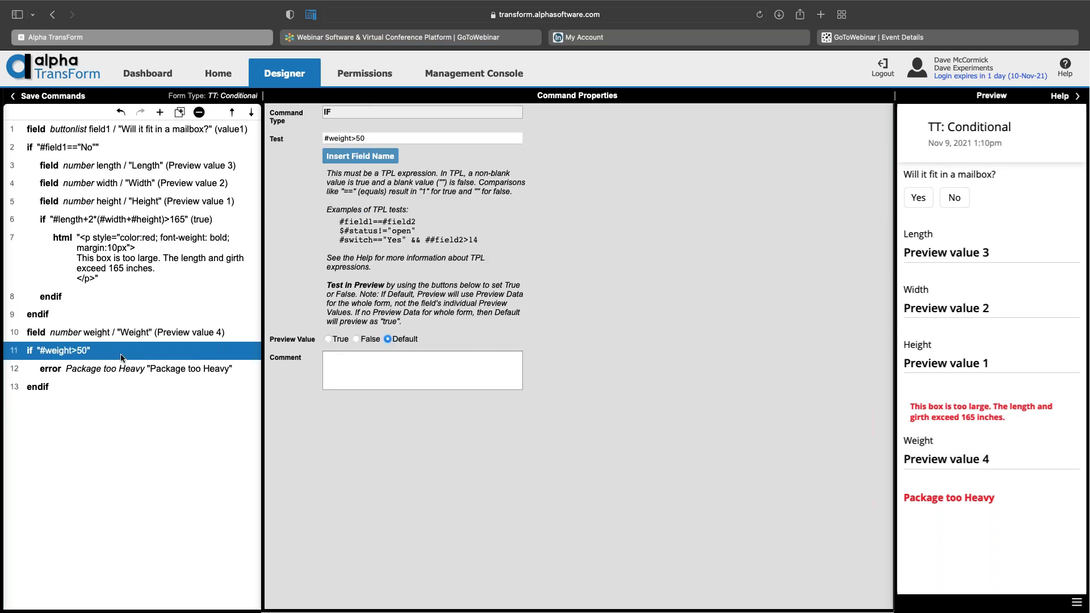
shift+click(35, 388)
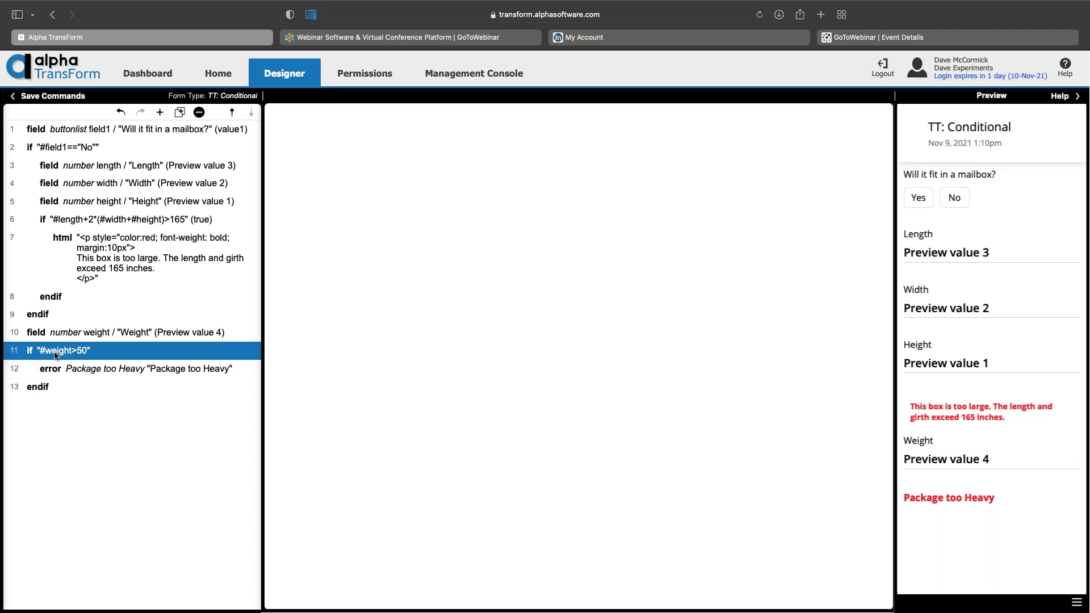
click(56, 356)
Step: Compare the size-check HTML message with the Package too Heavy error indication and review the IF and ENDIF around that error
click(81, 247)
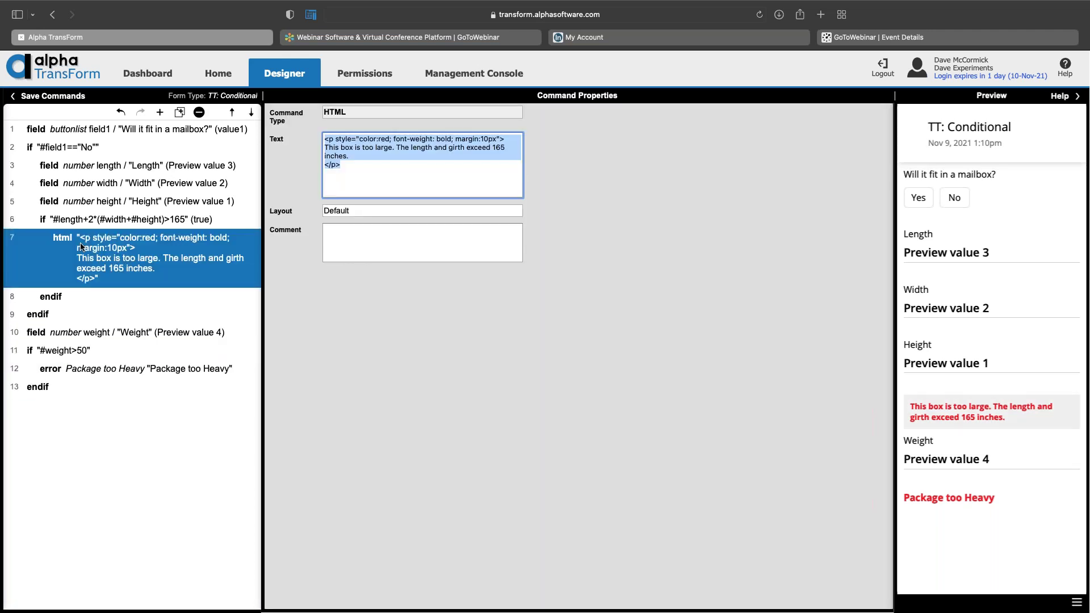
click(86, 373)
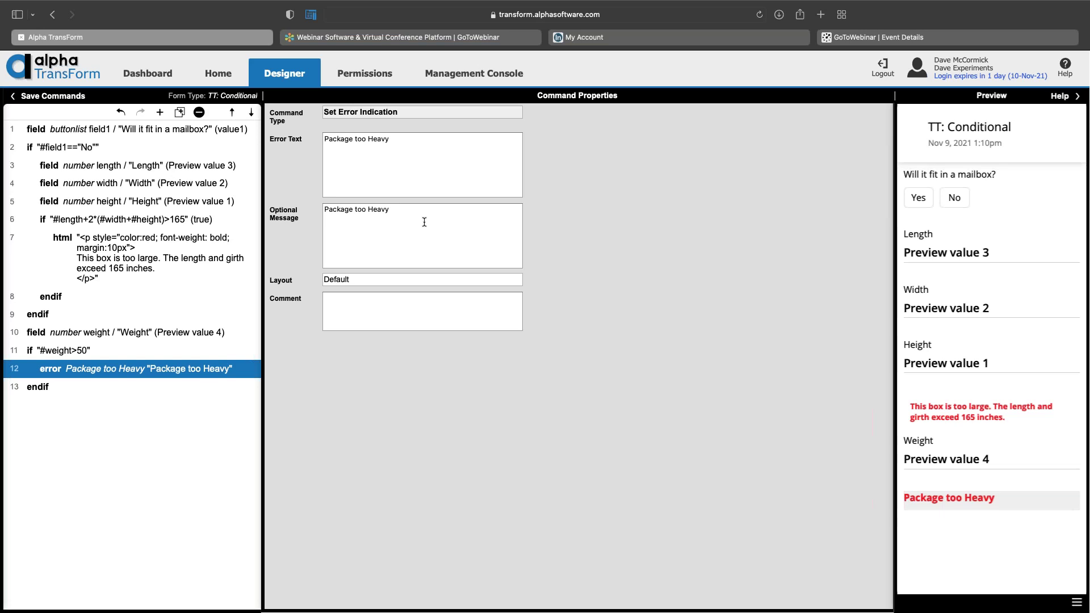
click(60, 353)
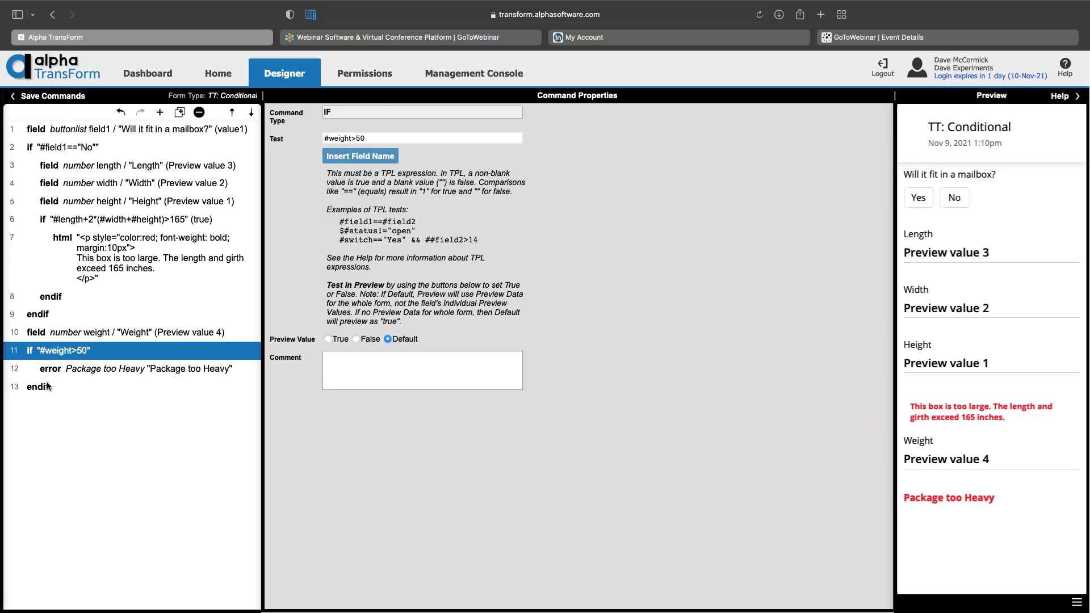
click(48, 386)
click(66, 355)
click(82, 373)
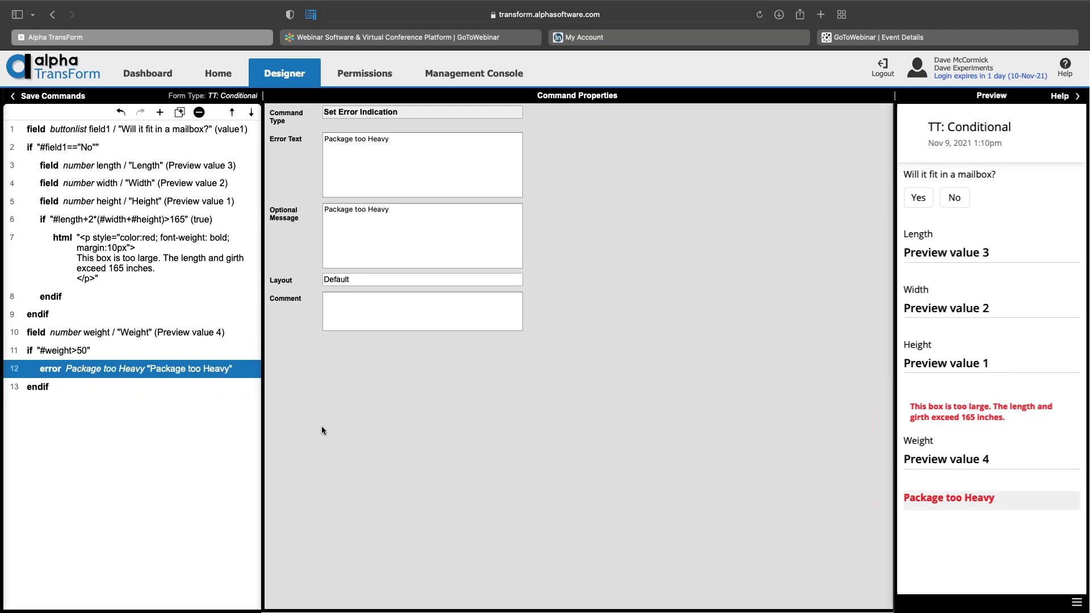
click(48, 390)
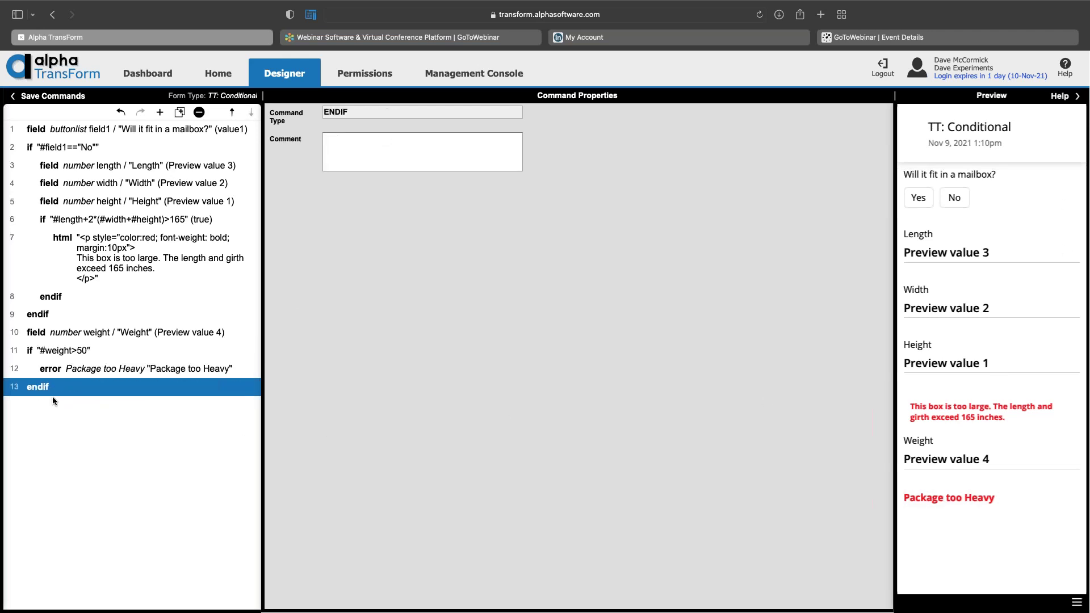
click(83, 351)
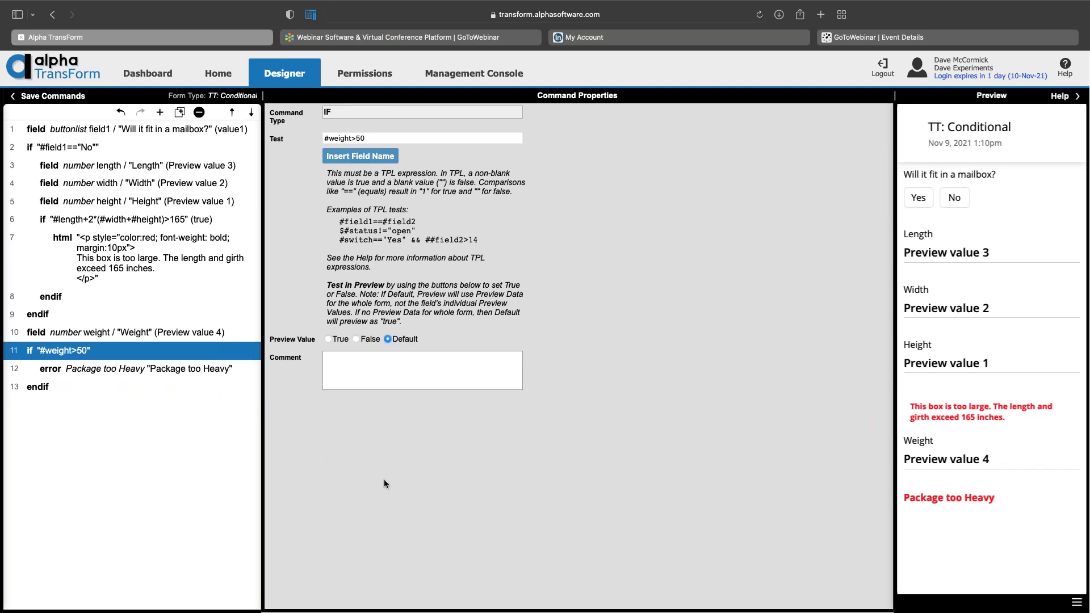
Step: Switch to PowerPoint and return the slideshow to the Conditionals slide
key(super+Tab)
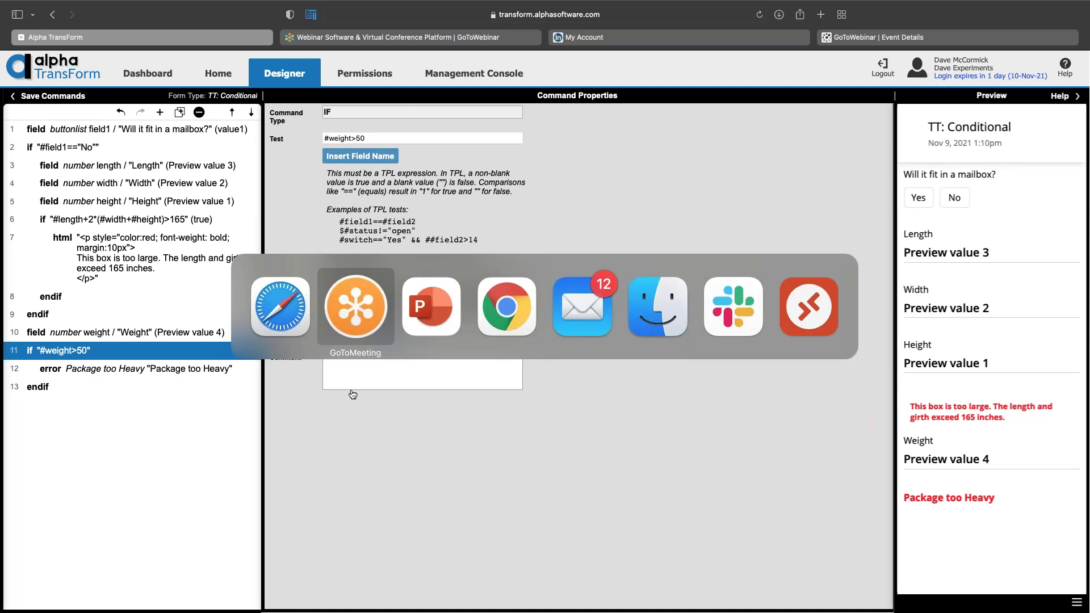
click(410, 331)
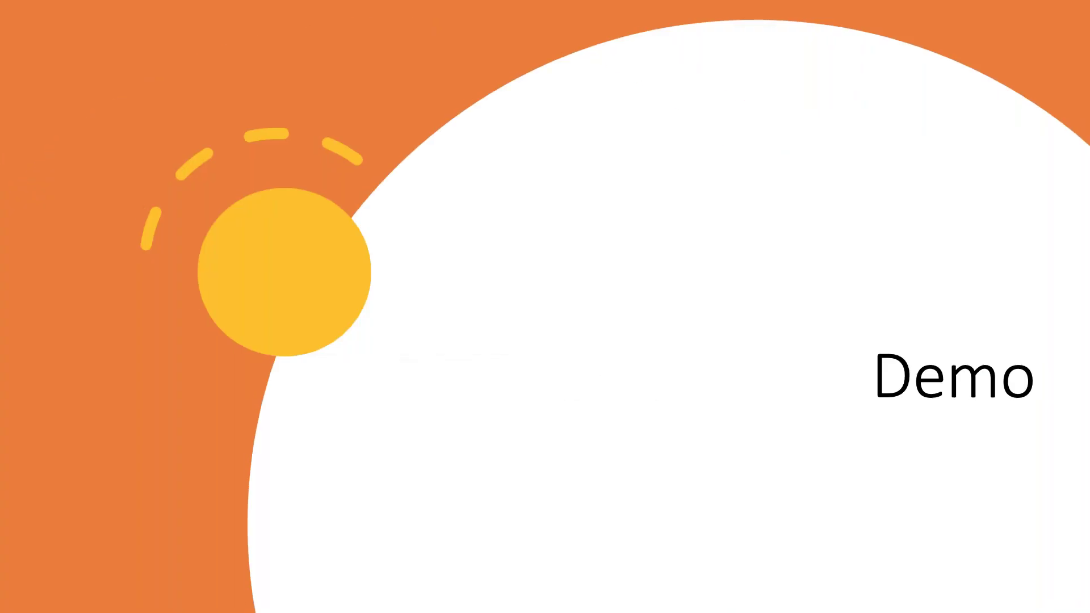
key(Right)
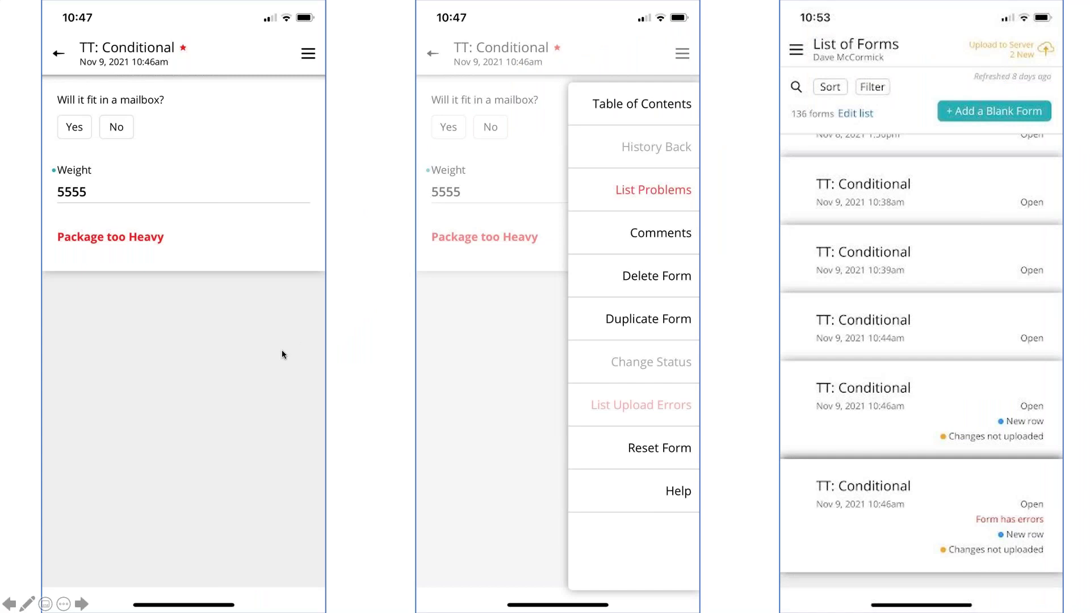
key(Right)
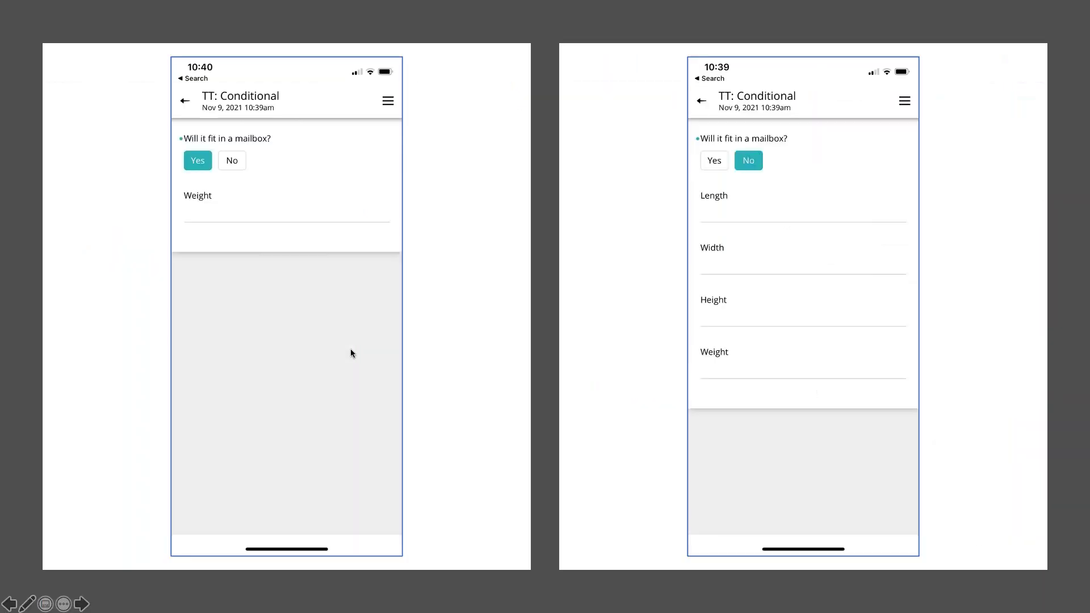
key(Right)
key(Right)
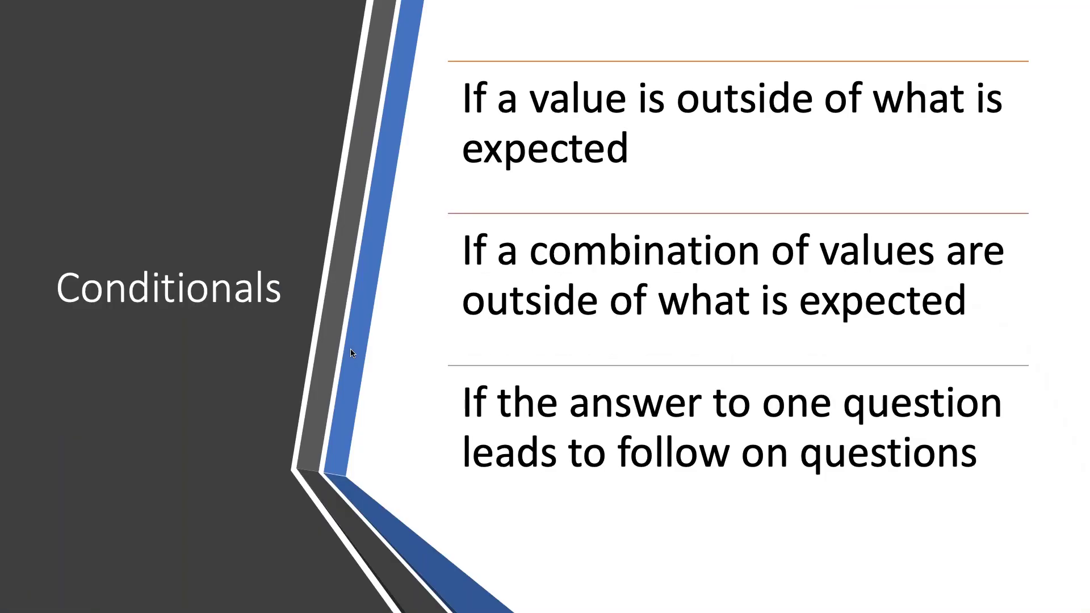